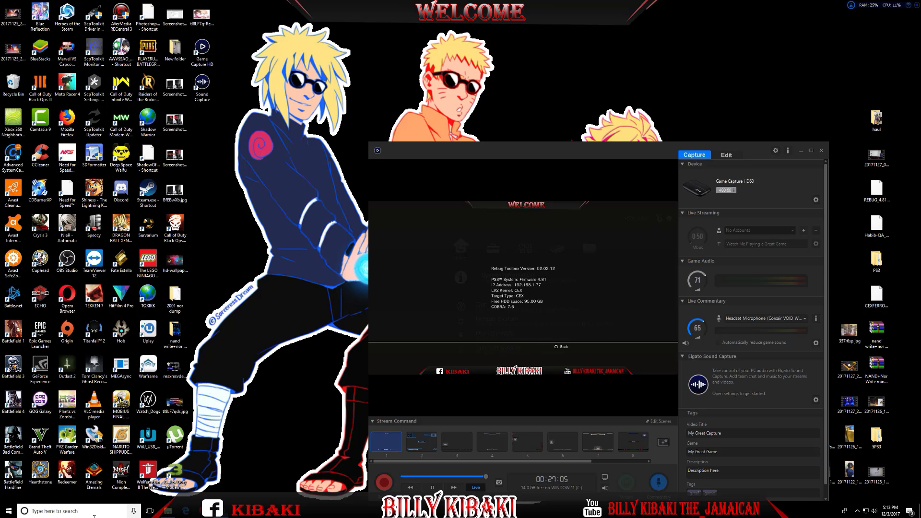
- Launch FileZilla from the taskbar search and enter 192.168.1.77 as the host
click(72, 511)
text(f)
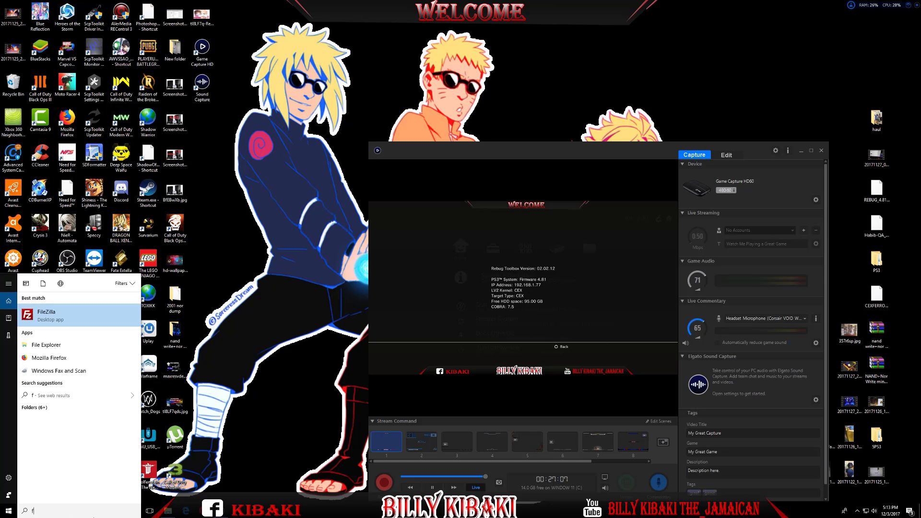
key(Return)
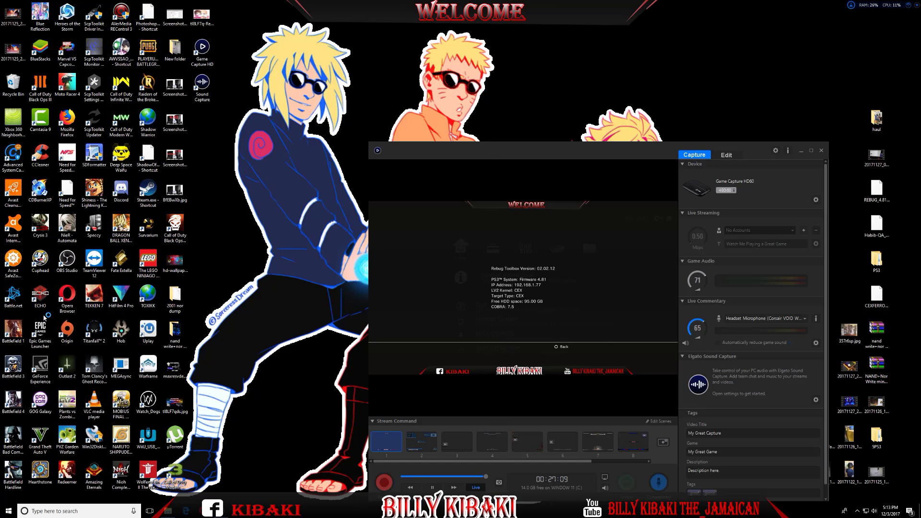
drag(258, 144, 206, 146)
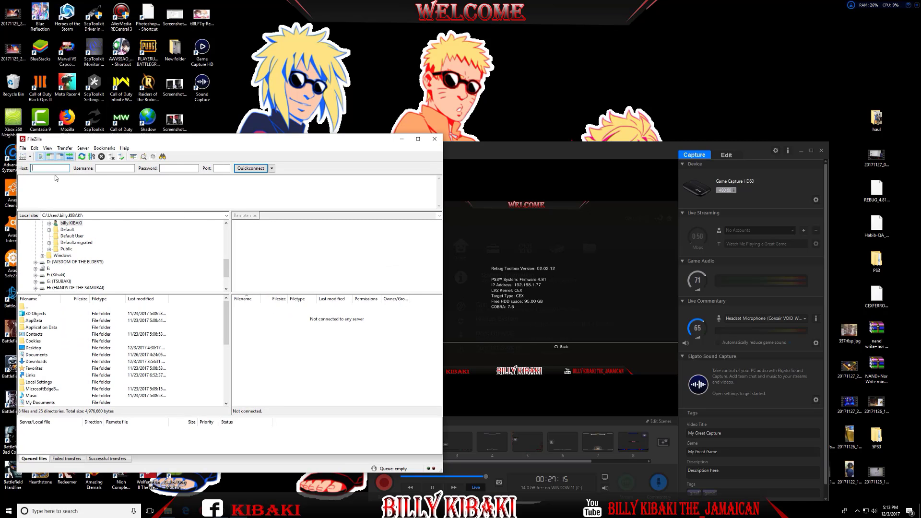
mouse_move(51, 168)
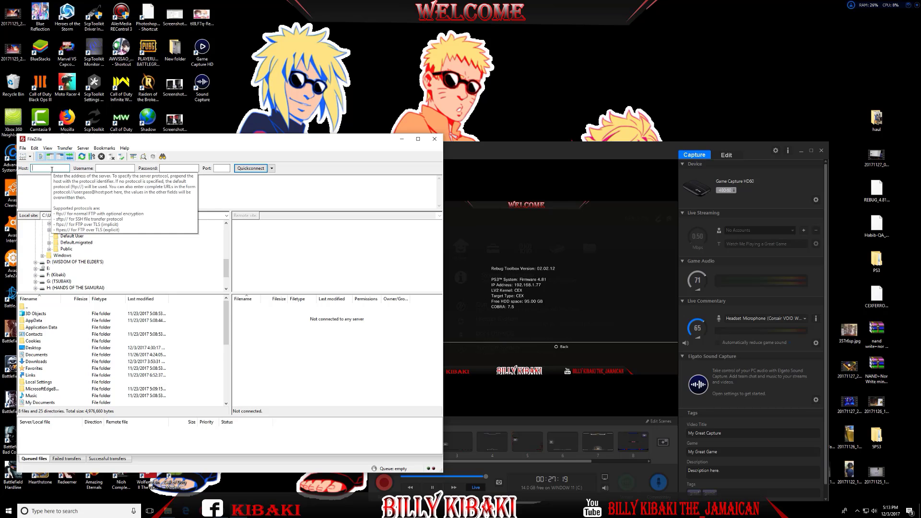
text(192)
text(.168)
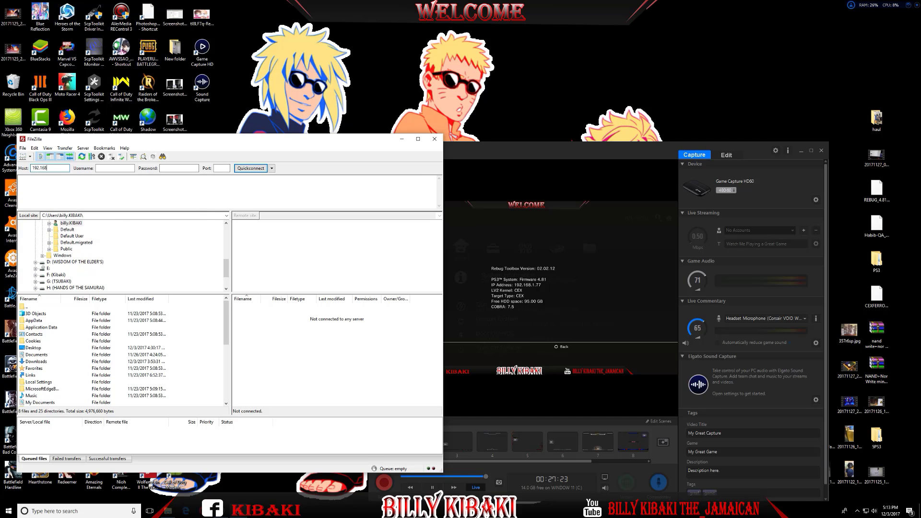
text(.1.7)
text(77)
click(62, 168)
- Quickconnect to the PS3 and briefly select its five dev_ root folders
click(253, 170)
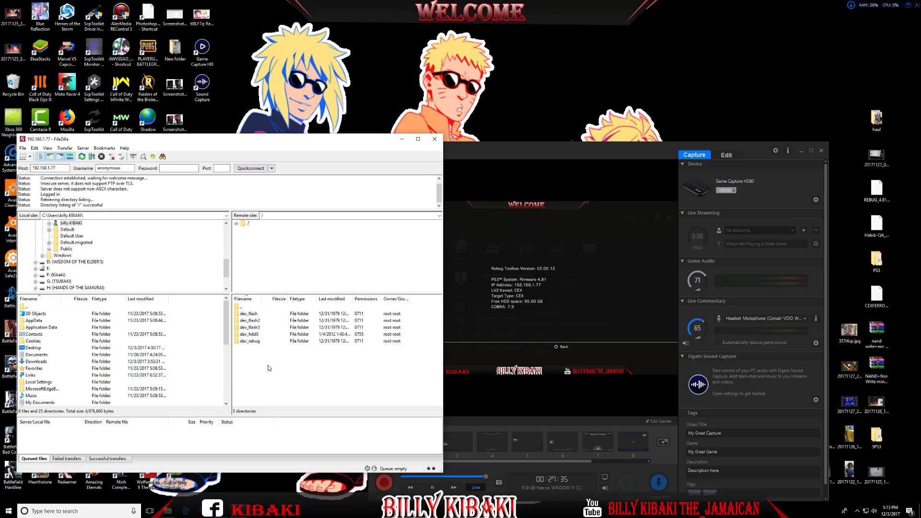
drag(264, 356, 261, 318)
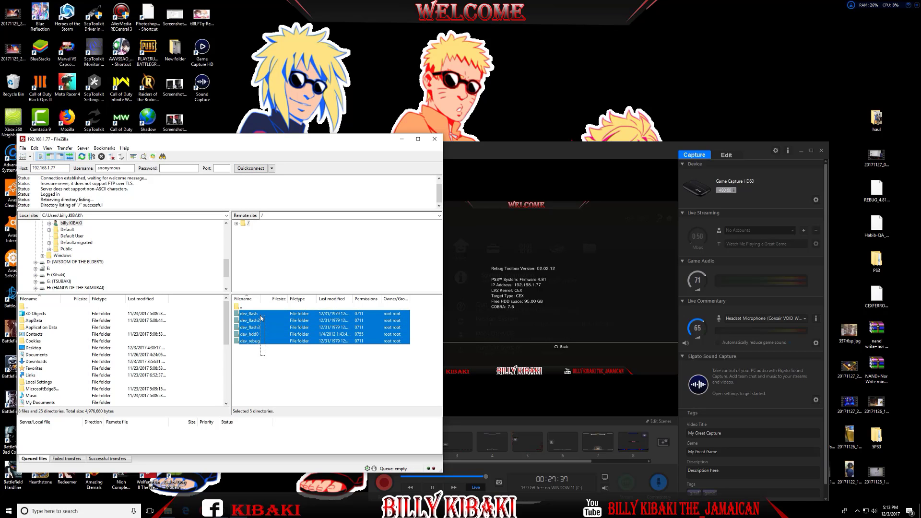
click(287, 367)
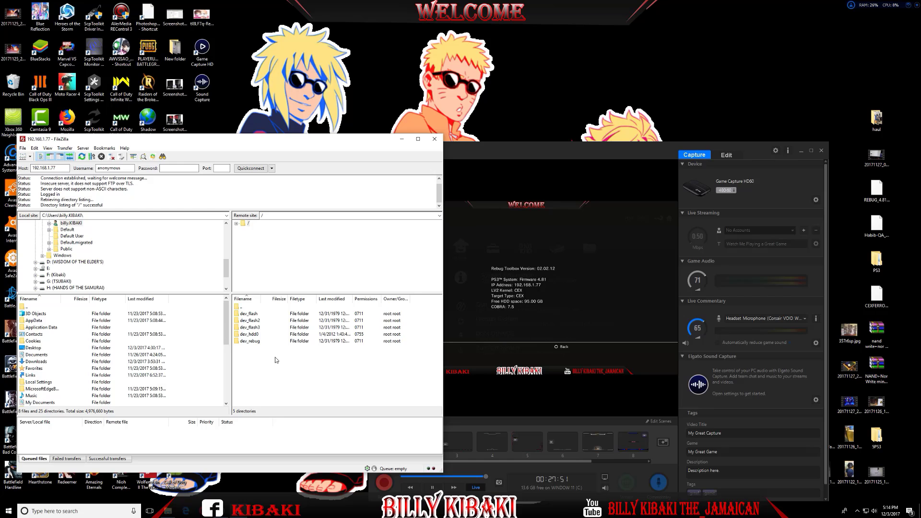
- Refresh the PS3 root listing and browse into dev_hdd0
right_click(277, 358)
click(288, 412)
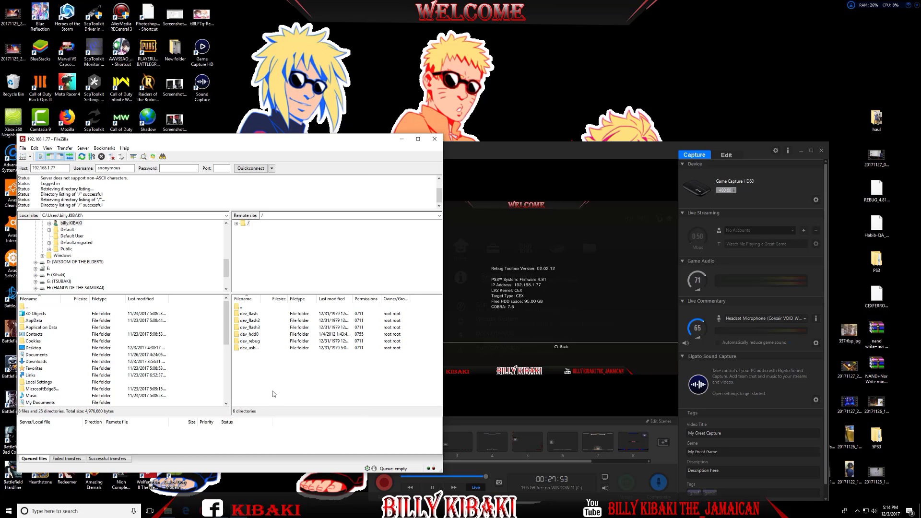
click(251, 335)
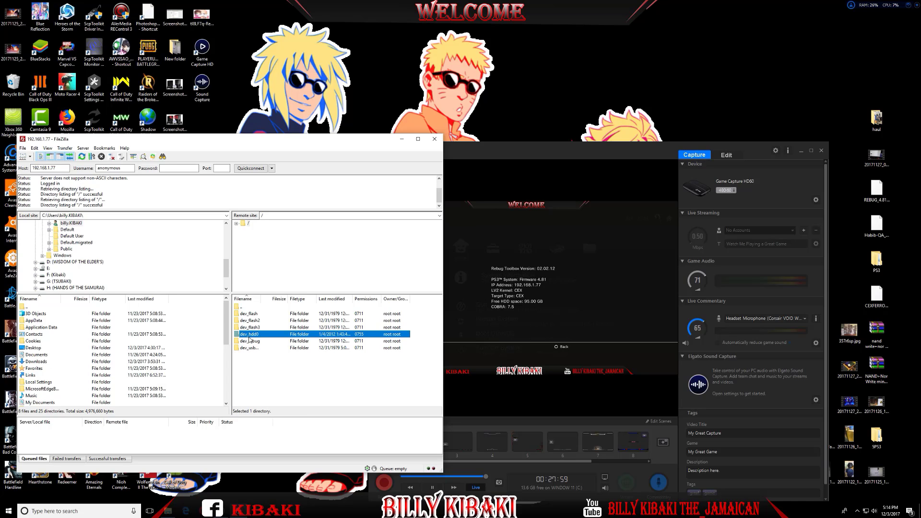
double_click(257, 337)
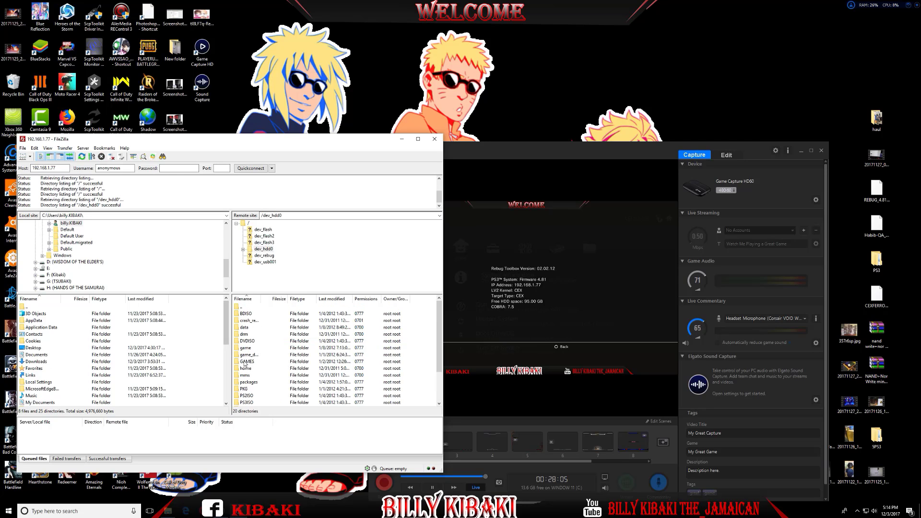
- Browse into the GAMES folder, then go back up to dev_hdd0
click(252, 364)
double_click(251, 365)
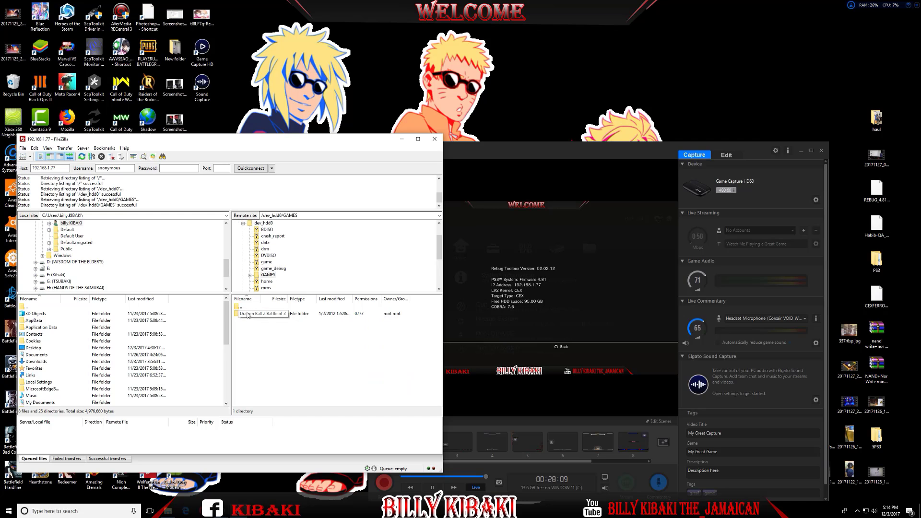
double_click(245, 307)
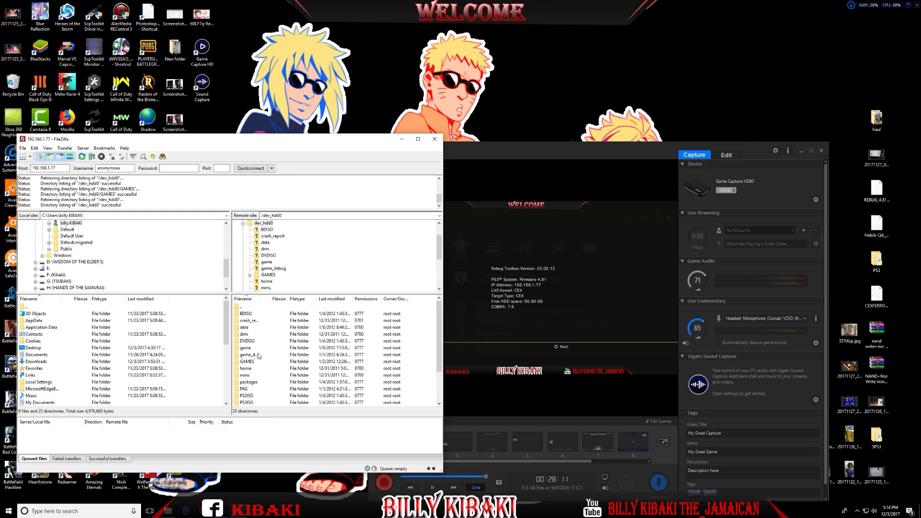
scroll(259, 356, down, 2)
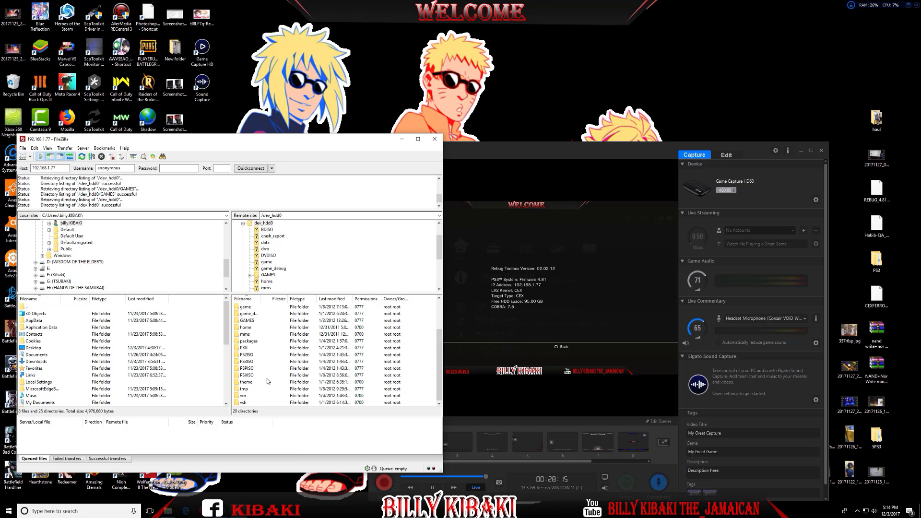
- Close the FileZilla window
click(434, 139)
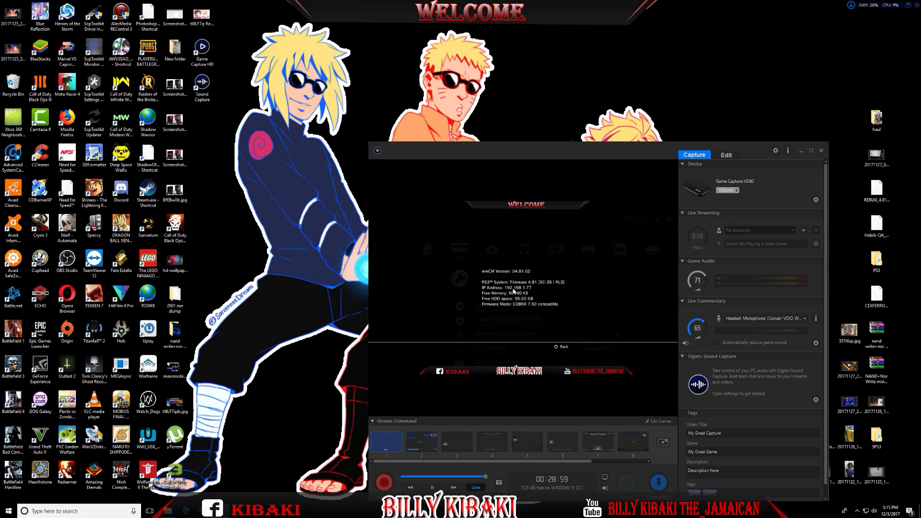
- Relaunch FileZilla and reconnect to 192.168.1.77 from the Quickconnect history
click(80, 511)
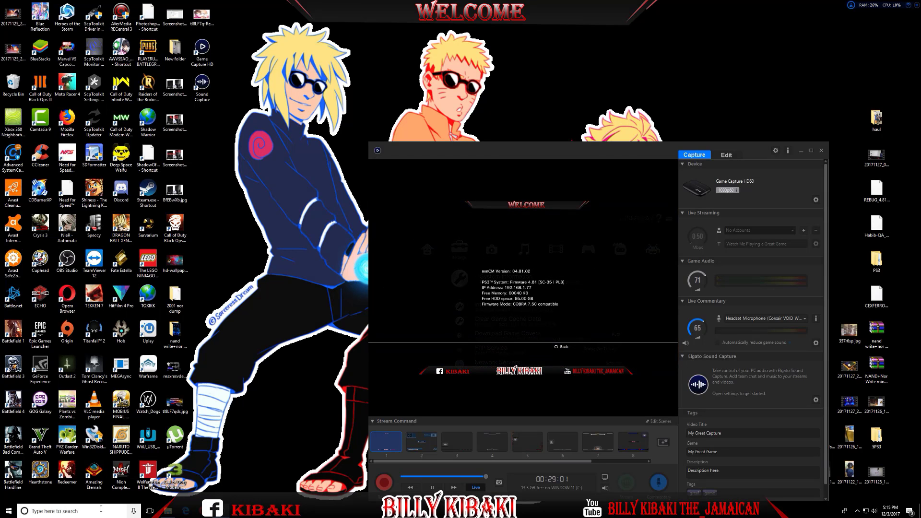
text(f)
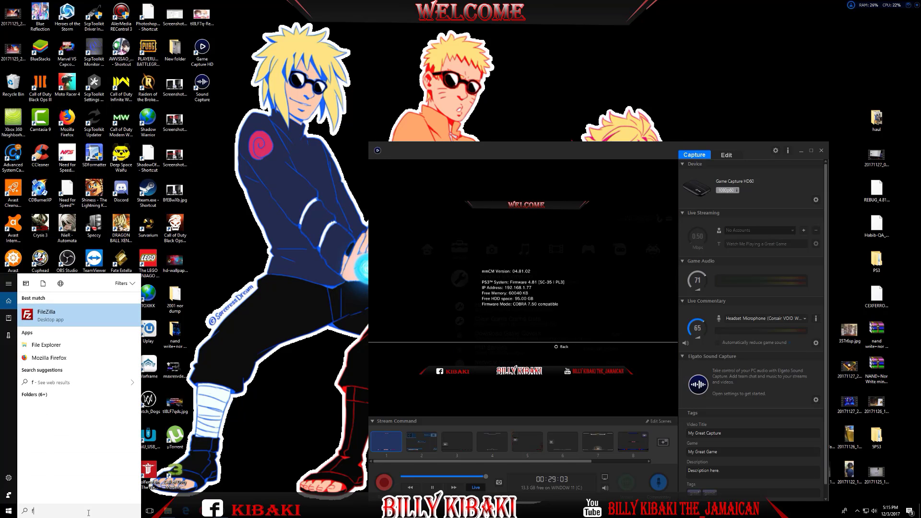
click(50, 347)
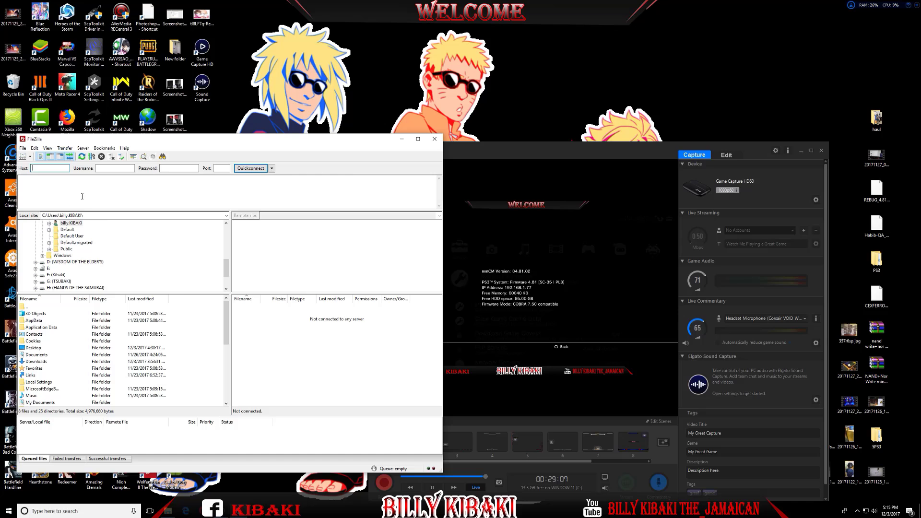
click(272, 167)
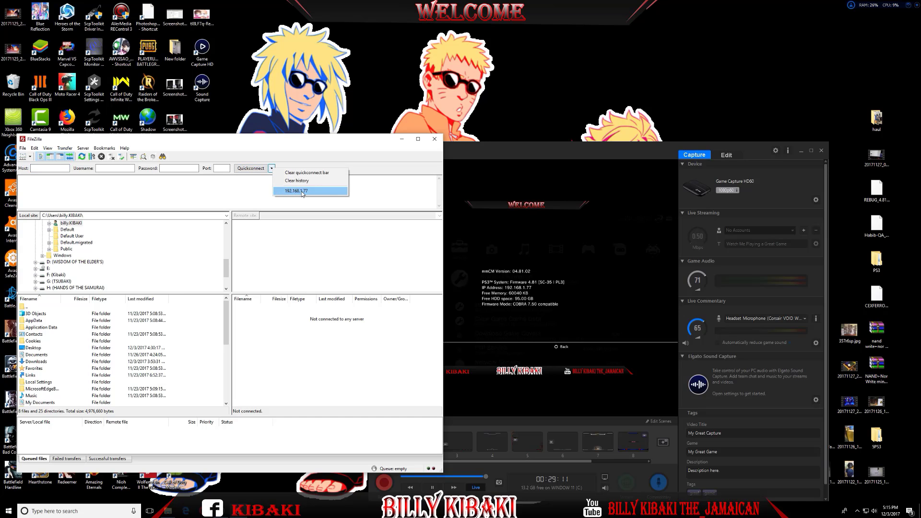
click(272, 168)
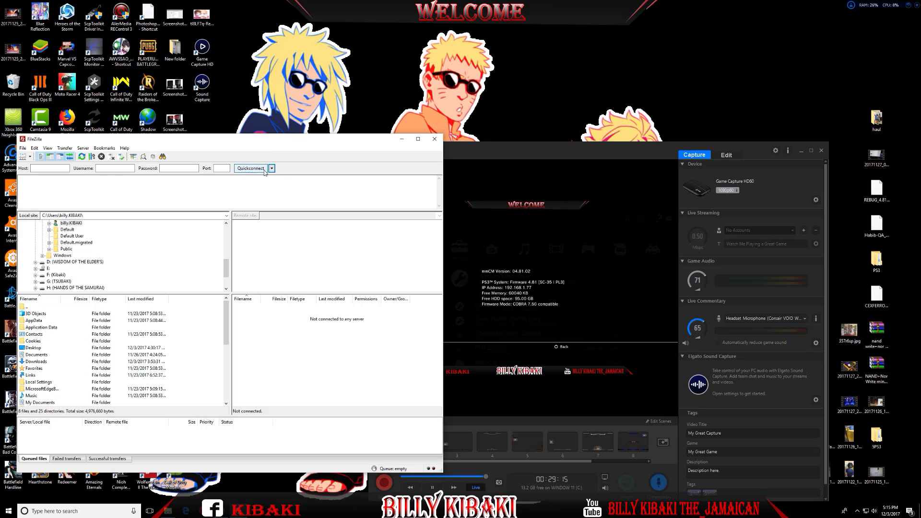
click(271, 168)
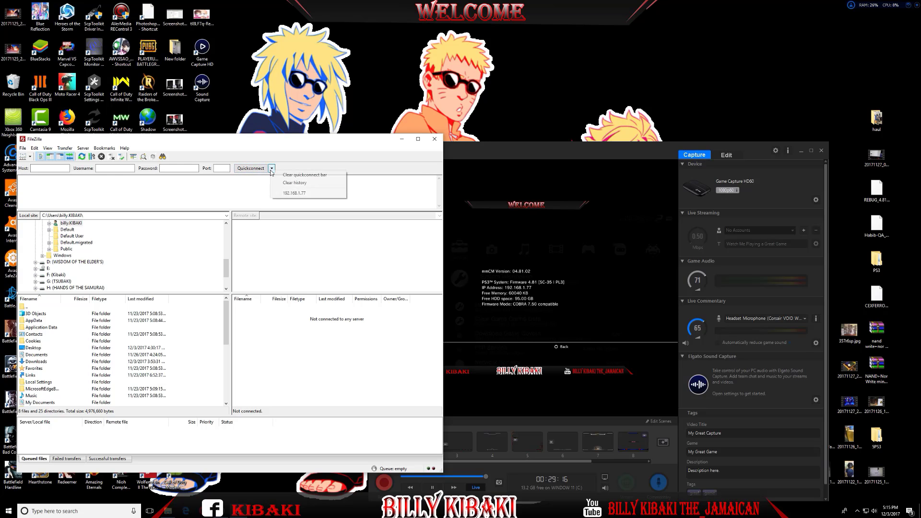
click(296, 195)
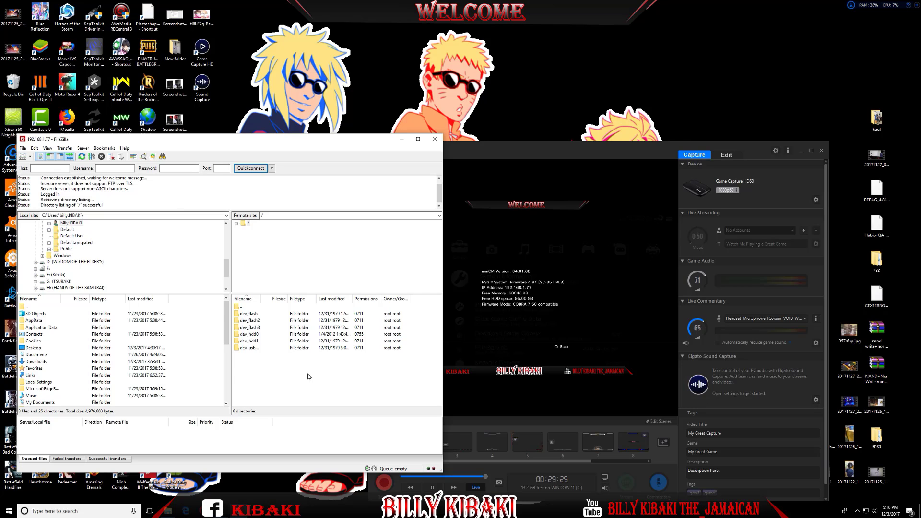
- Move FileZilla aside and bring the Elgato capture preview to the front
mouse_move(322, 139)
mouse_down()
mouse_move(255, 128)
mouse_move(263, 131)
mouse_up()
click(456, 156)
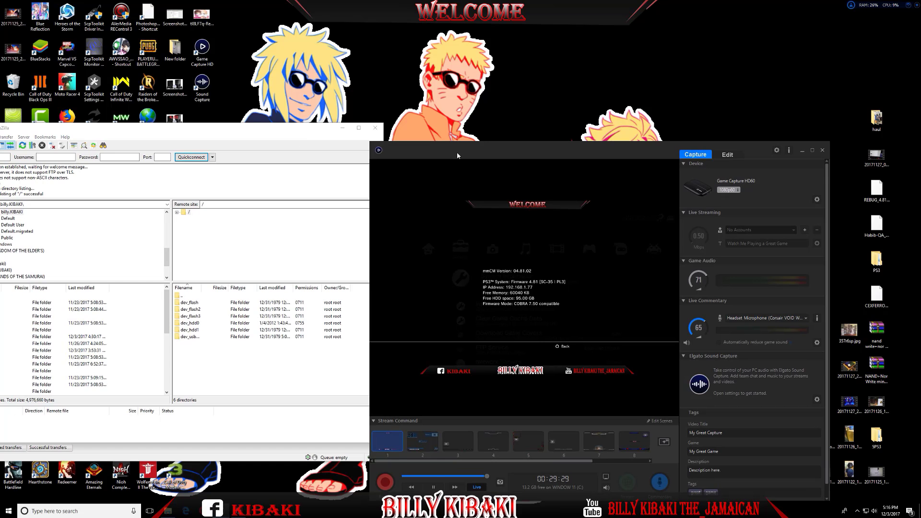